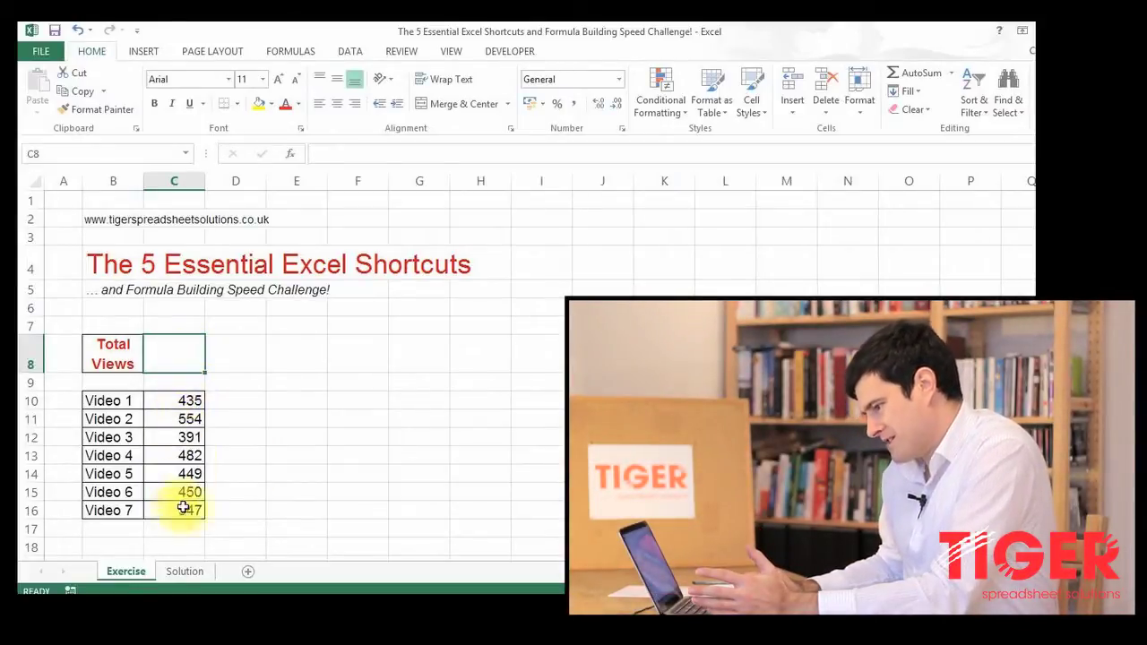
- Discard the garbled SUM entries typed into C8, undoing the broken formula
type("=s")
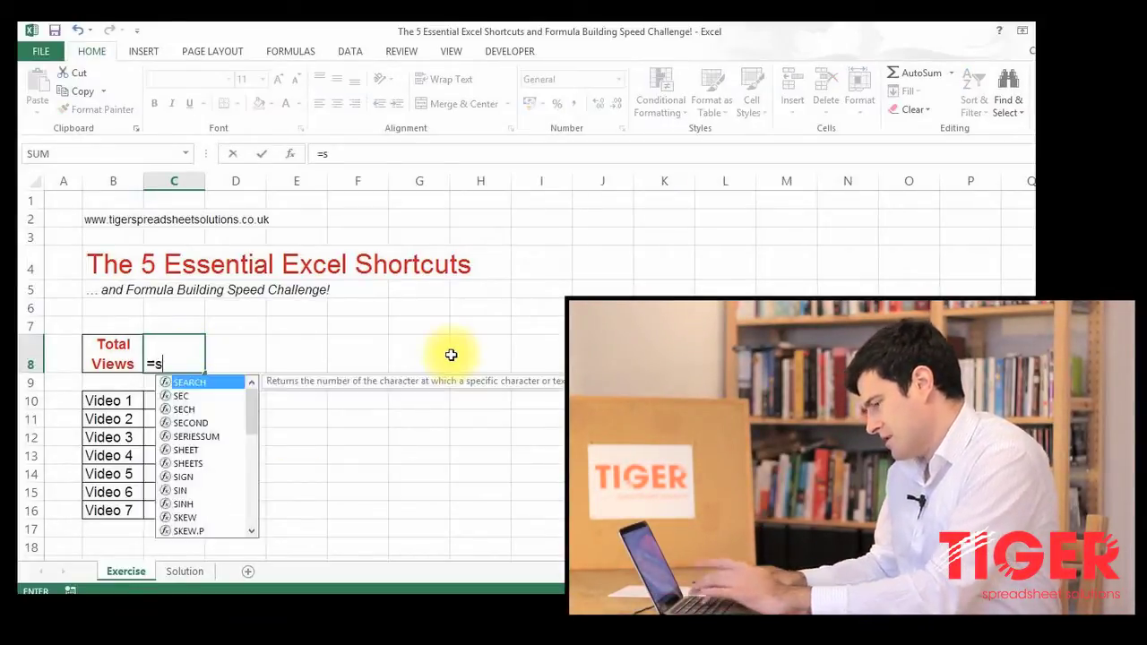
type("um(")
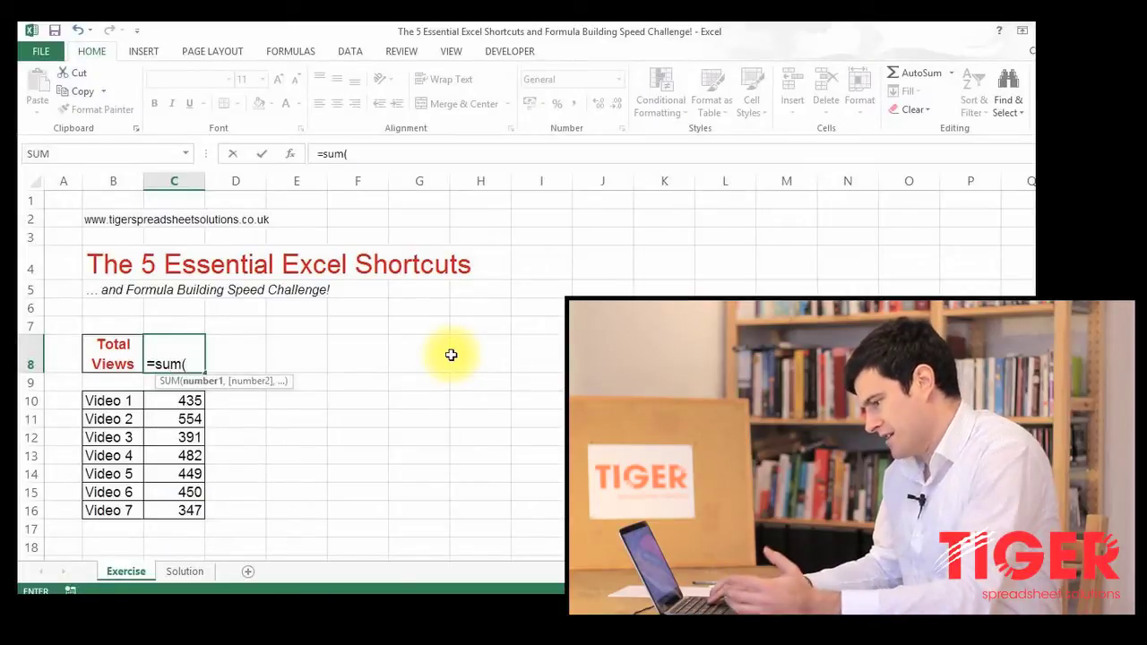
type("jkljlj")
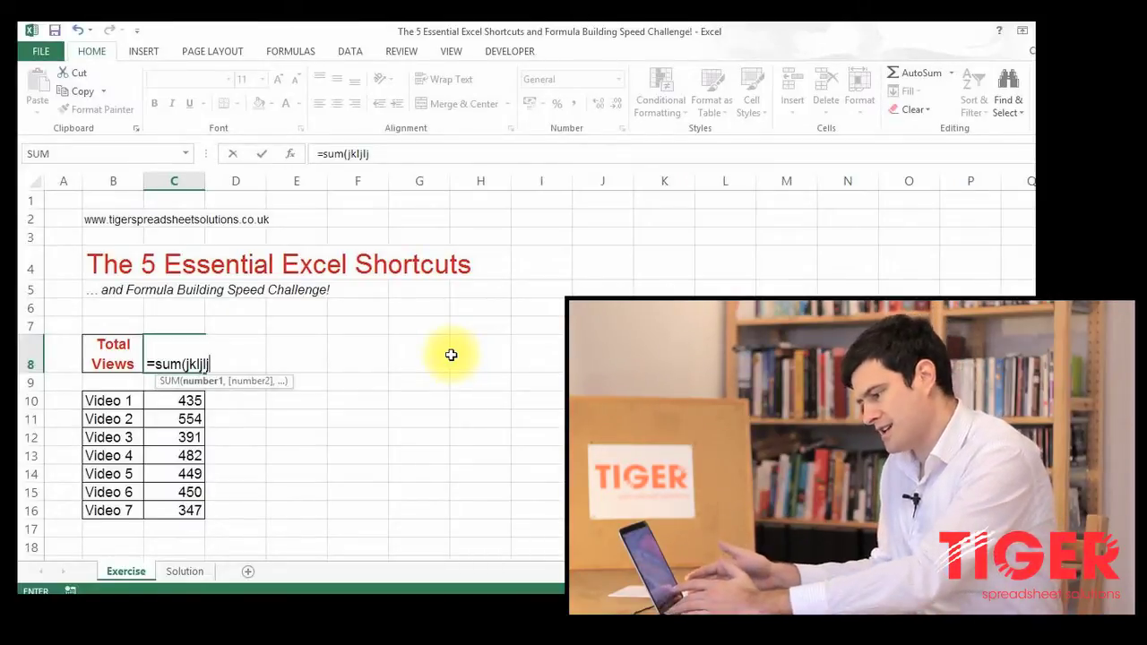
key("Escape")
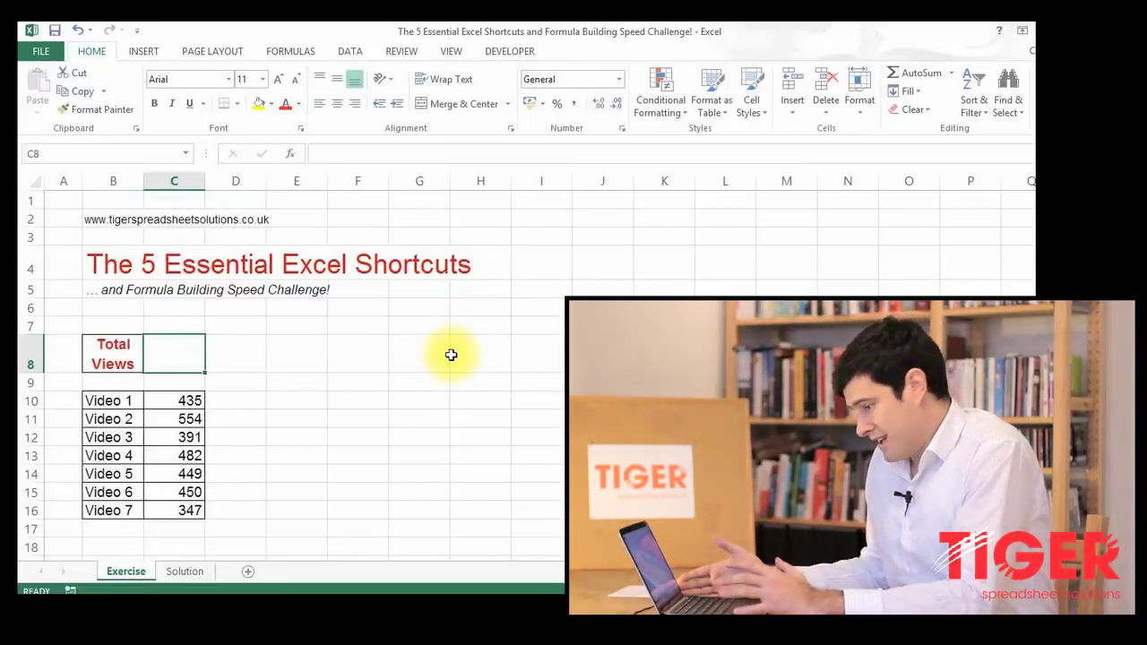
type("=")
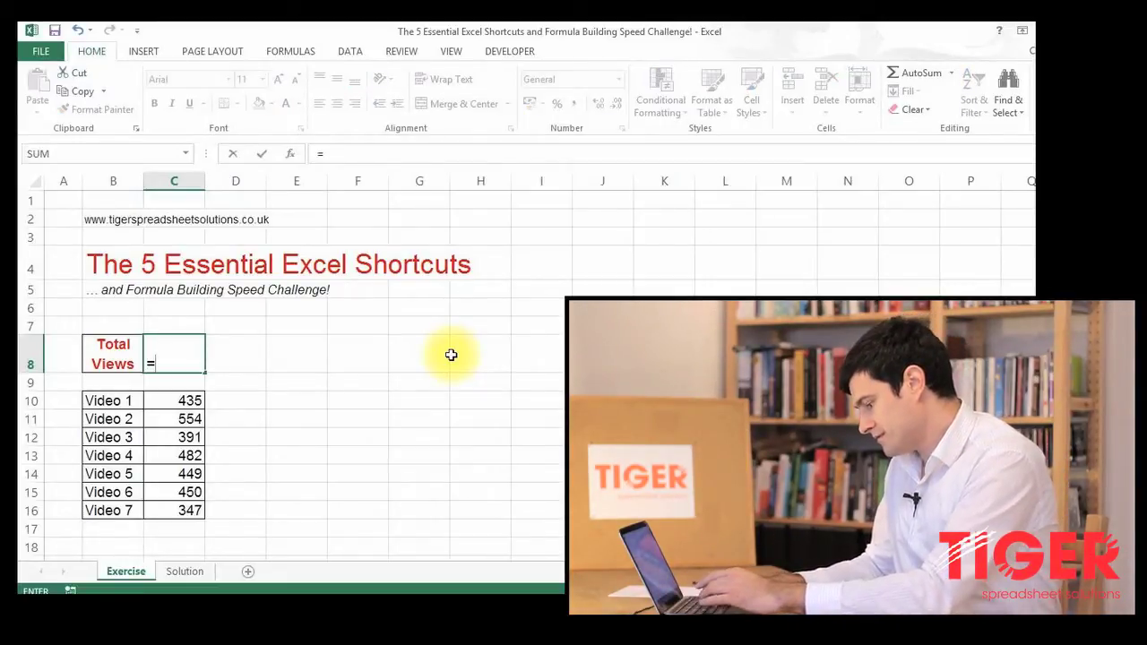
type("sum")
key("BackSpace")
key("BackSpace")
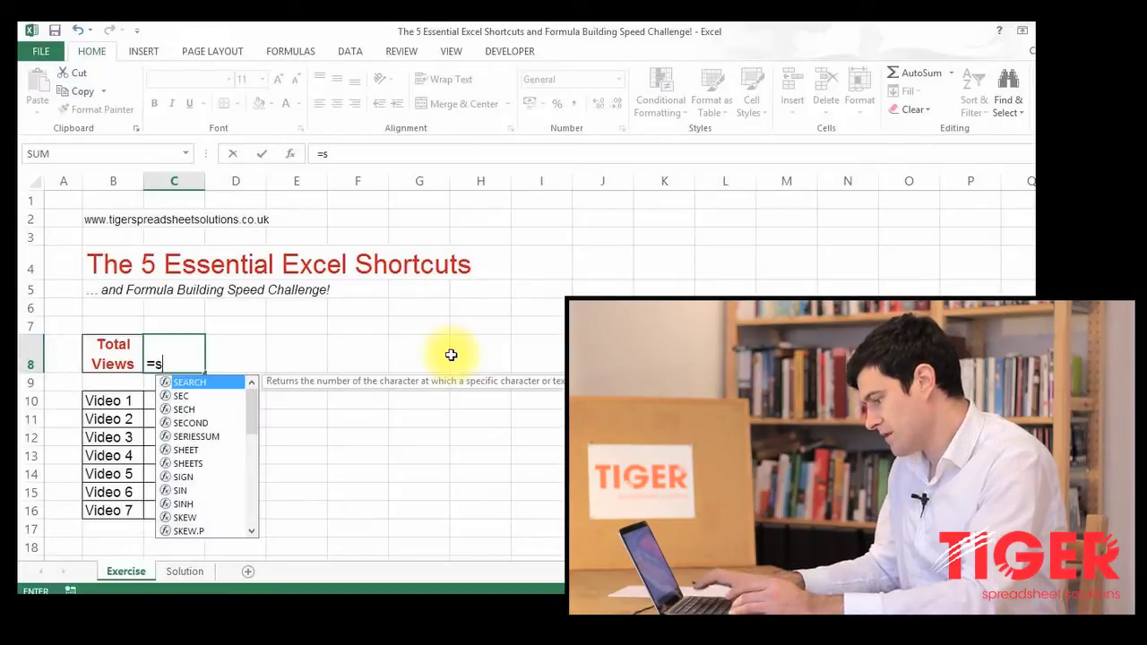
type("k(")
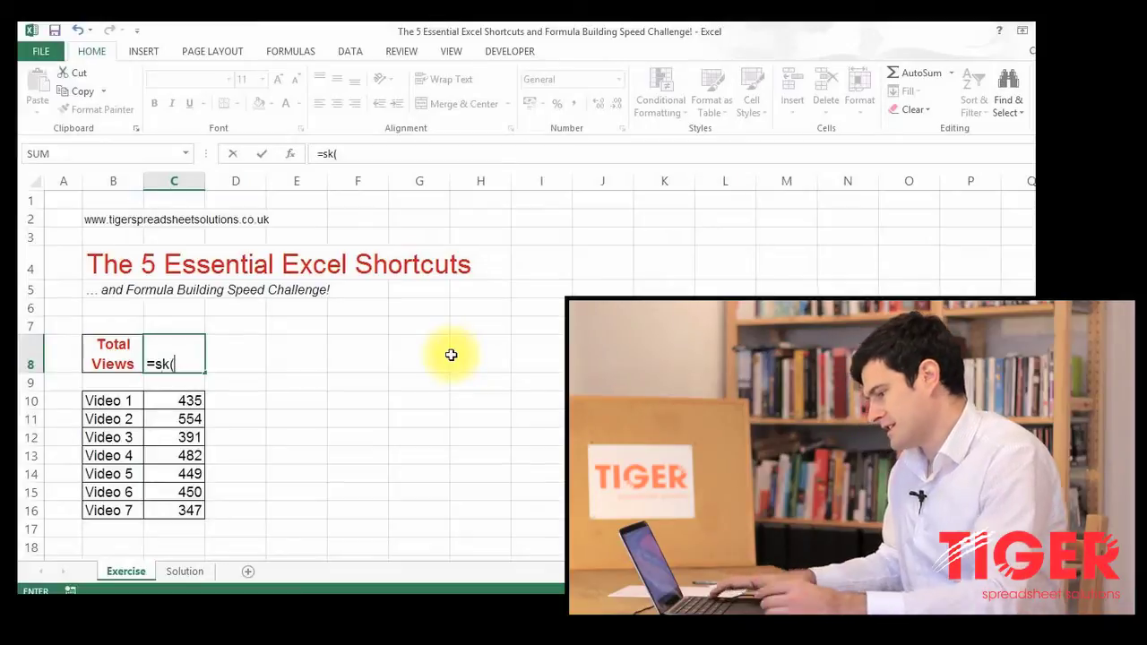
key("Return")
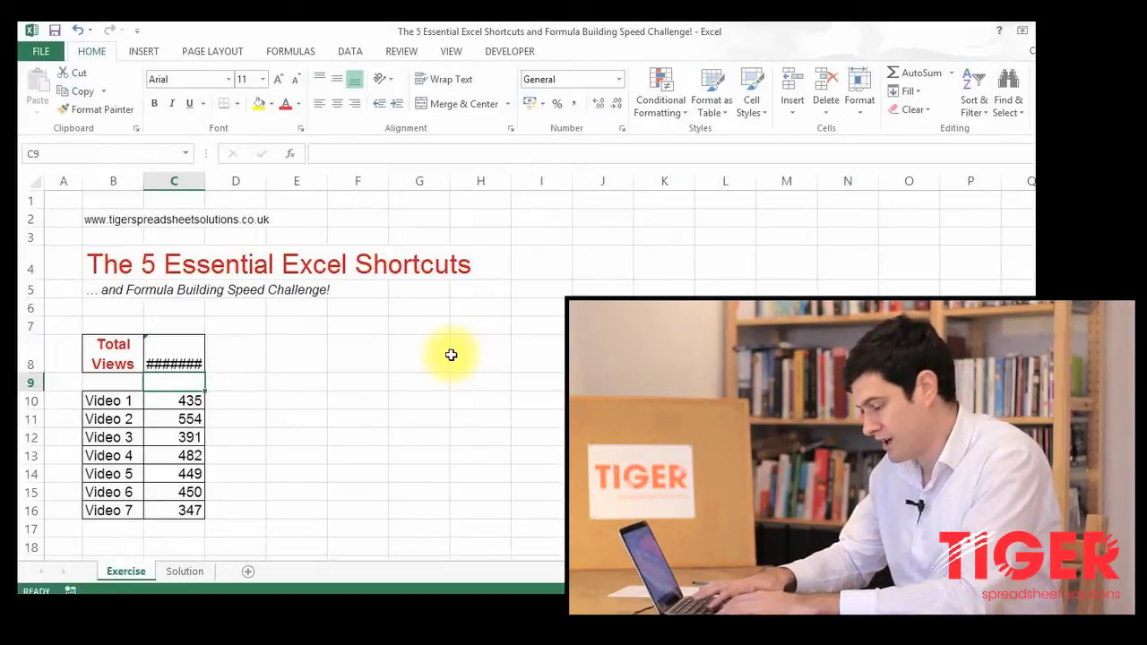
key("ctrl+z")
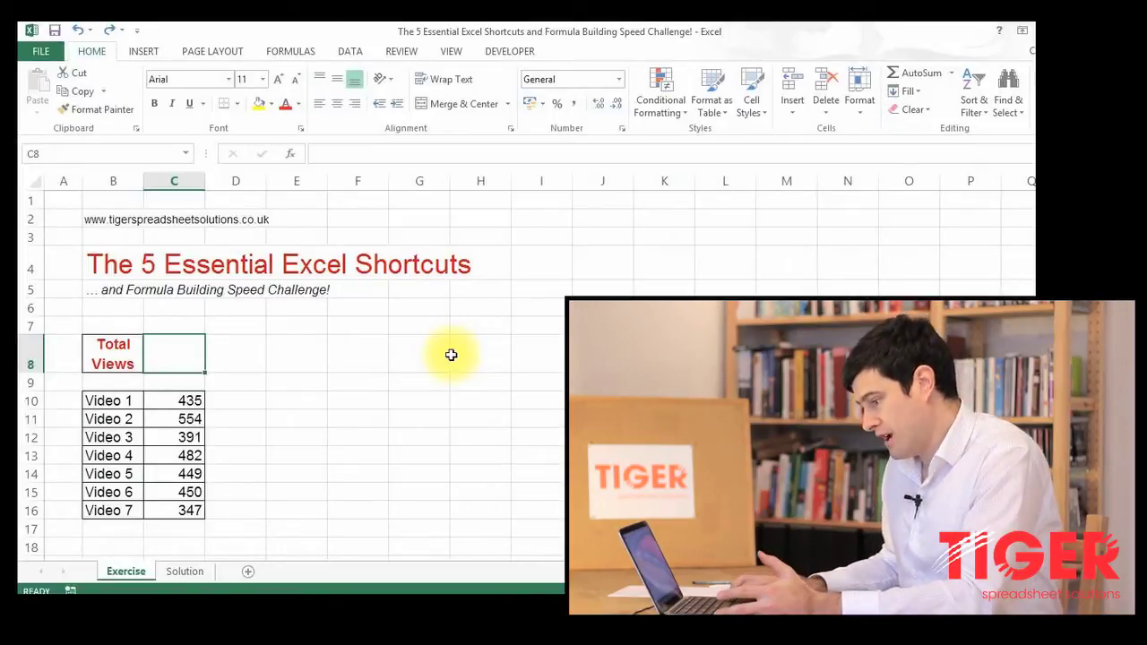
- Back in C8, start =sum( with its first reference pointing at C10
key("Down")
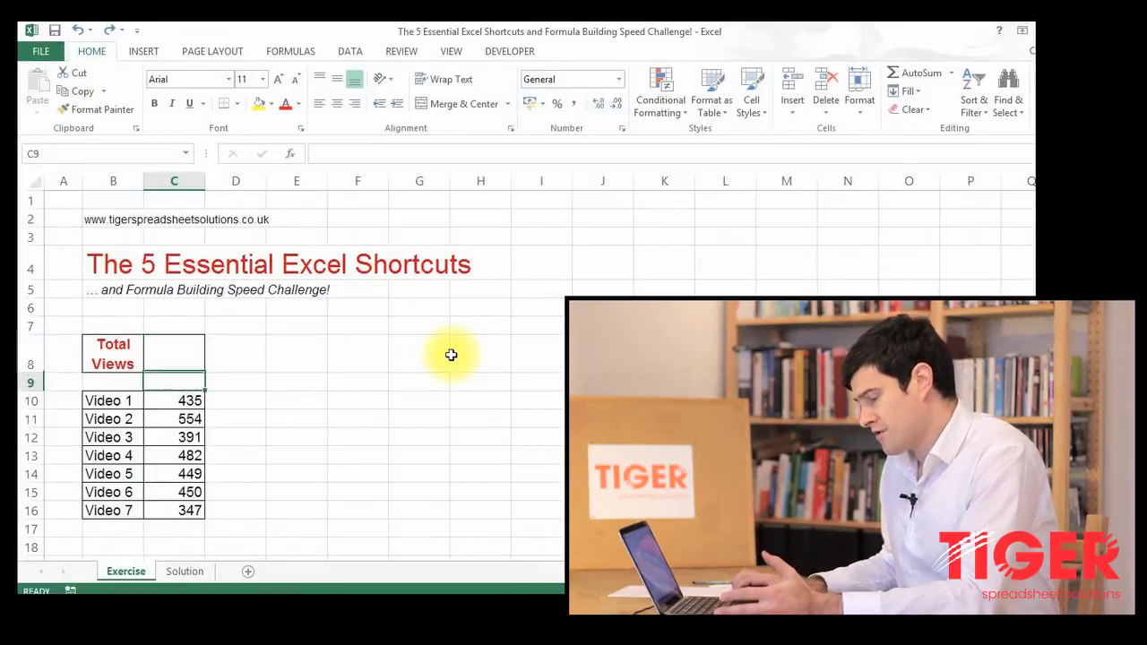
key("Up")
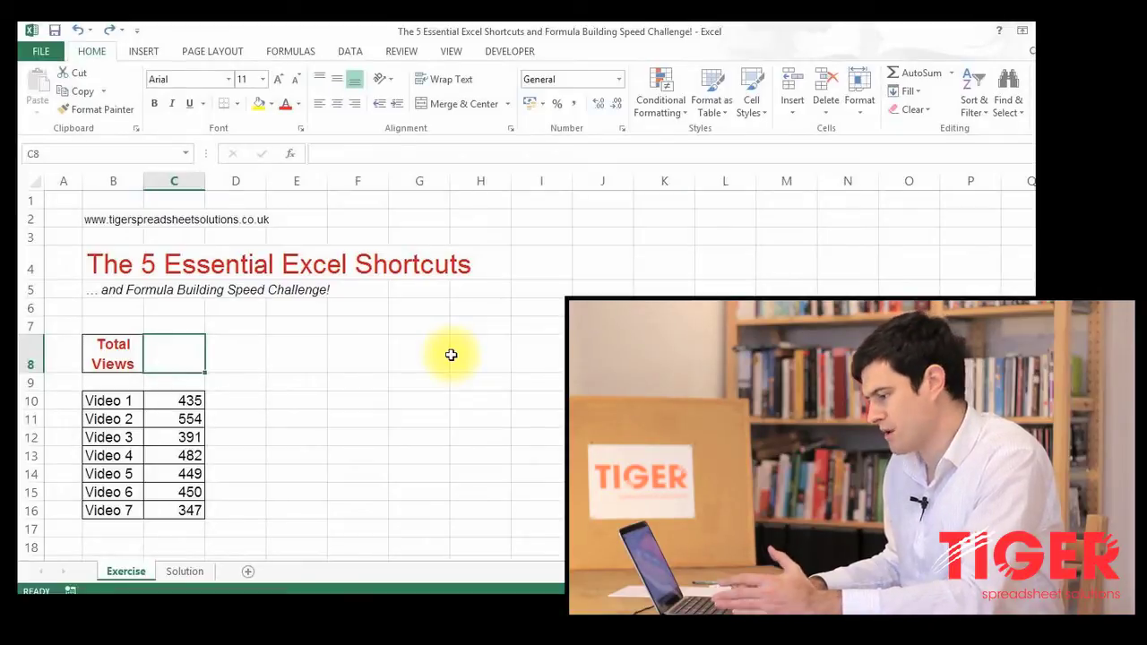
key("Down")
key("Down")
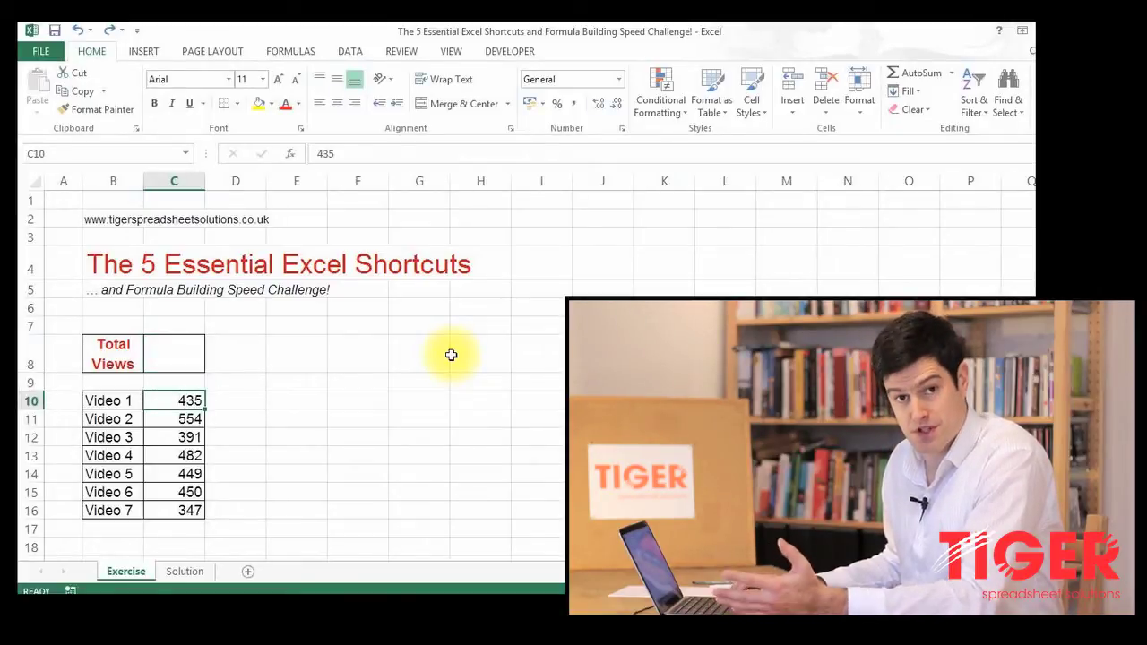
key("Right")
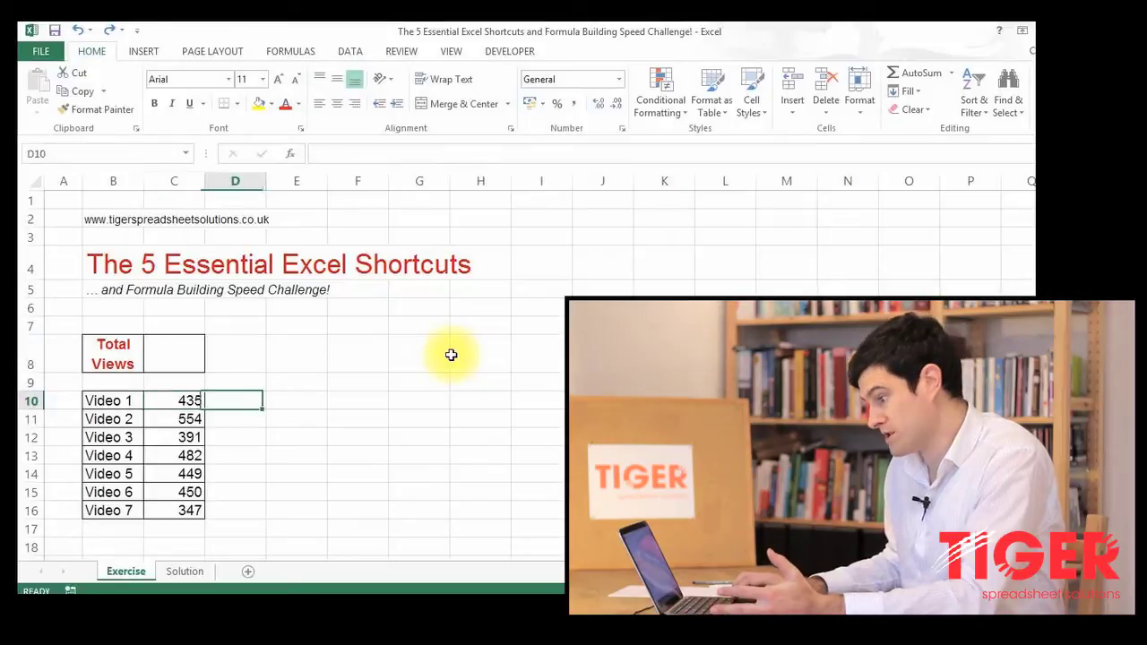
key("Right")
key("Left")
key("Left")
key("Left")
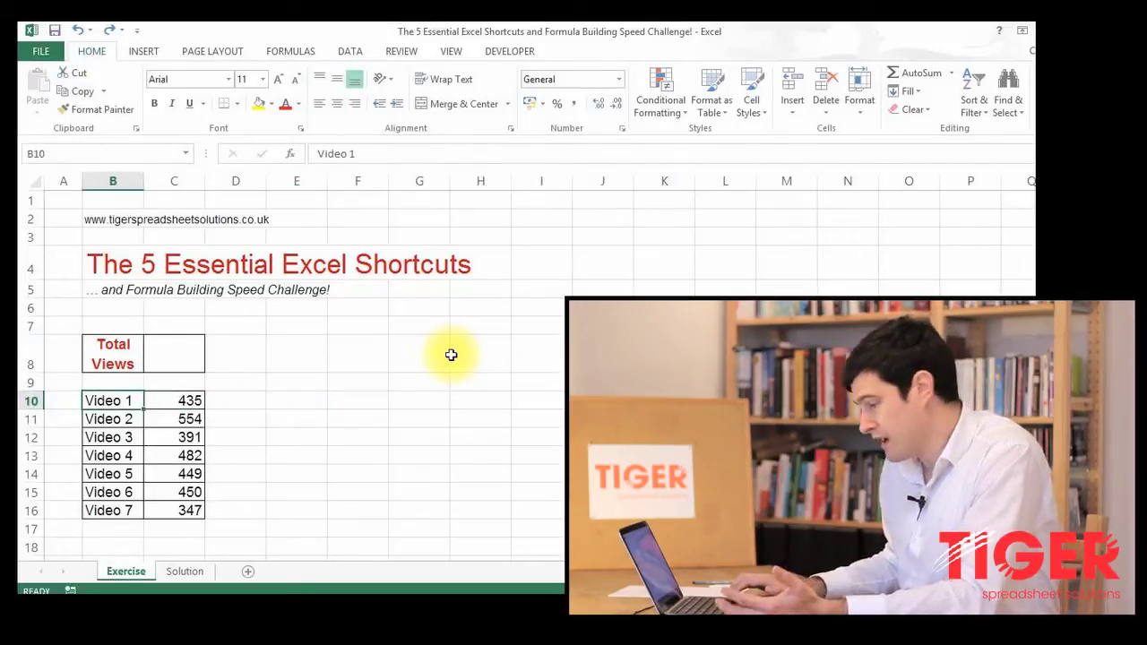
key("Up")
key("Up")
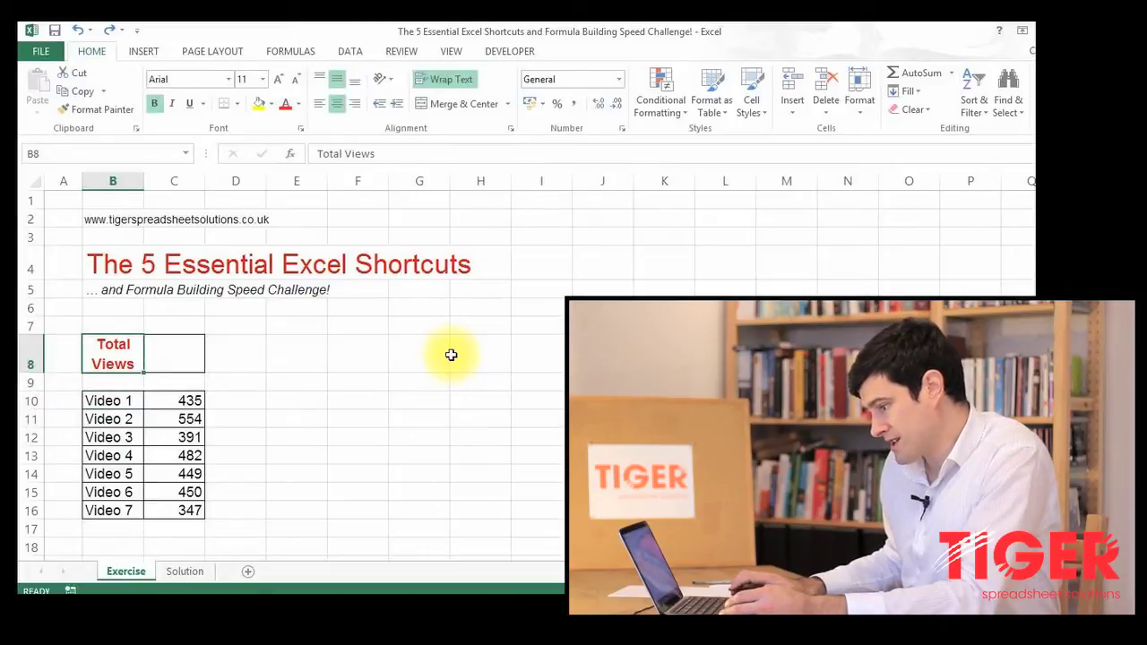
key("Right")
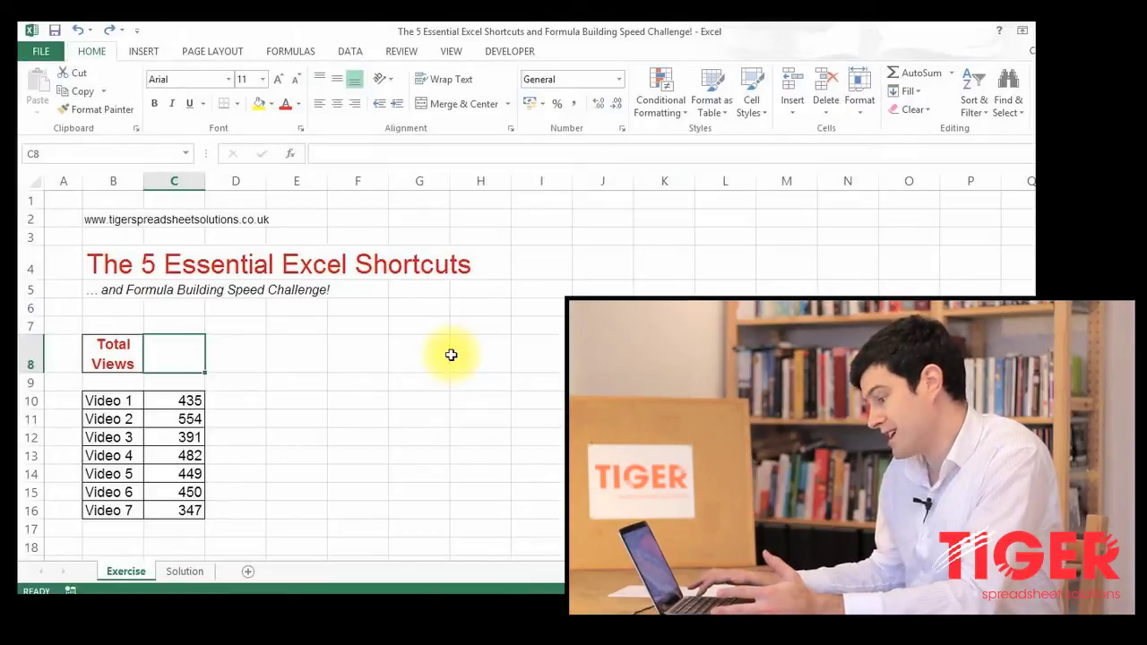
type("=")
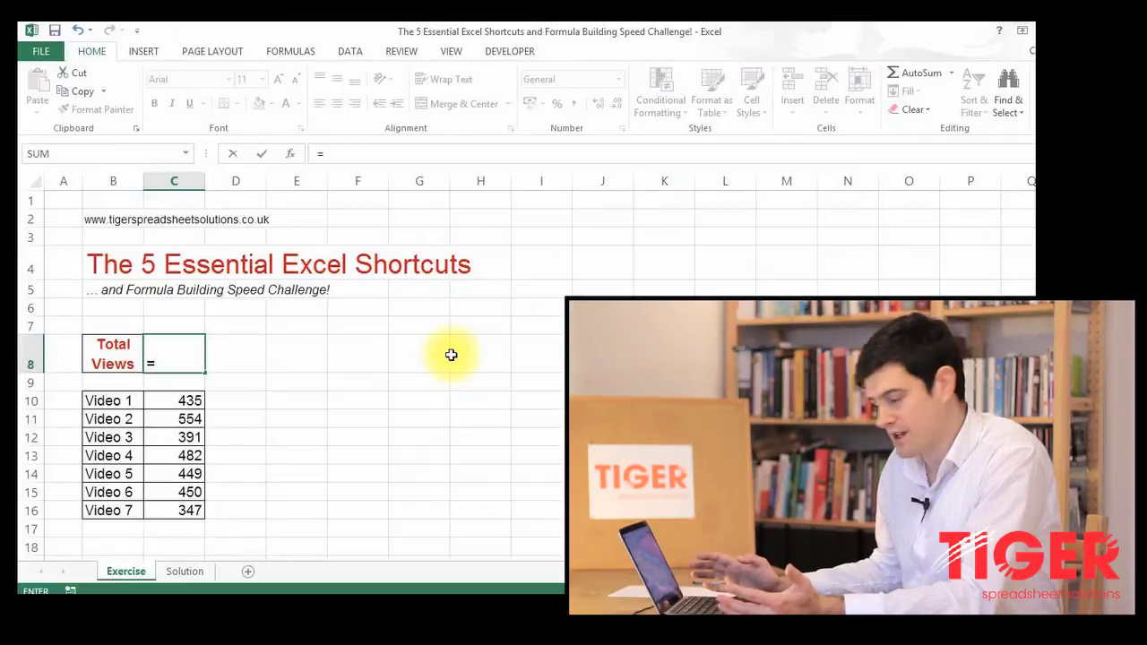
type("su")
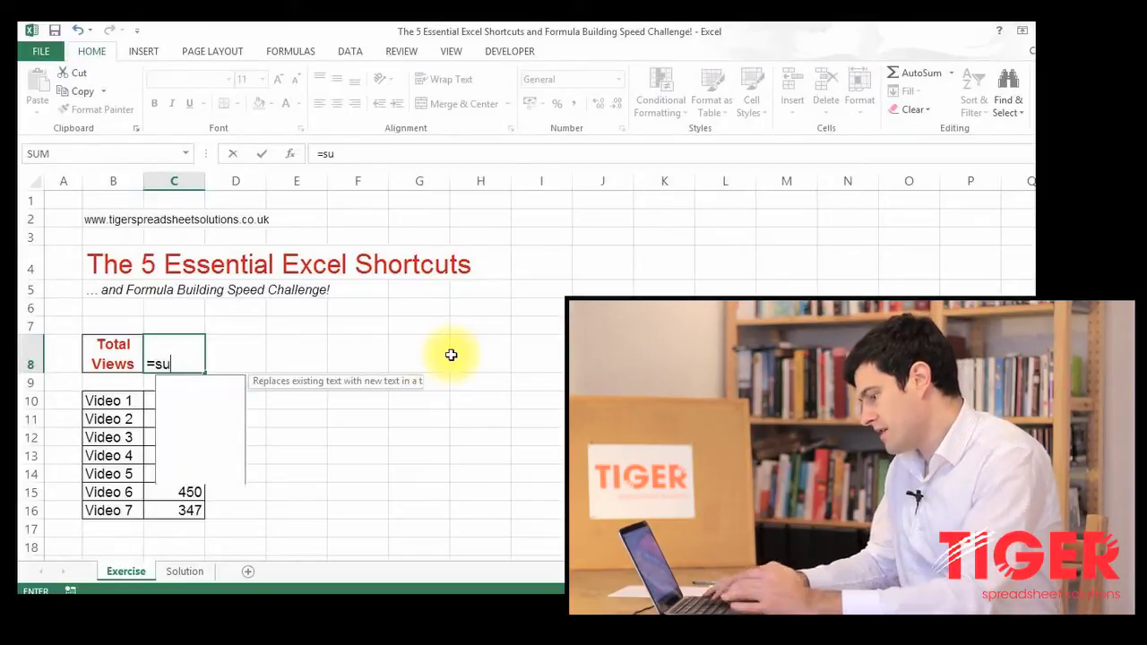
type("m(")
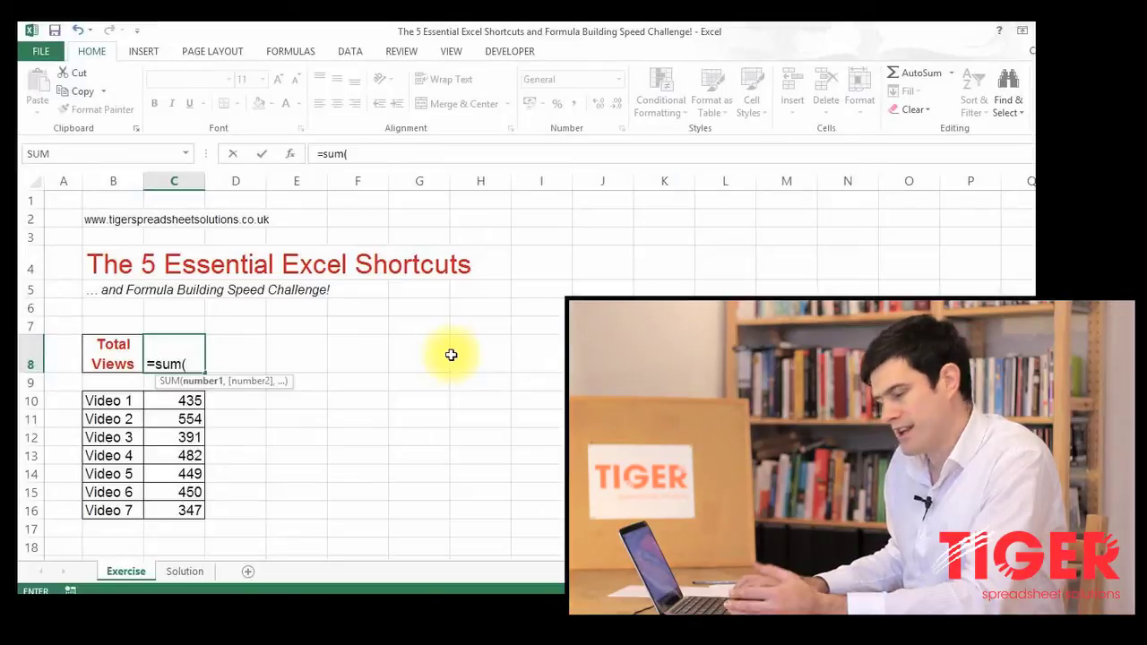
key("Down")
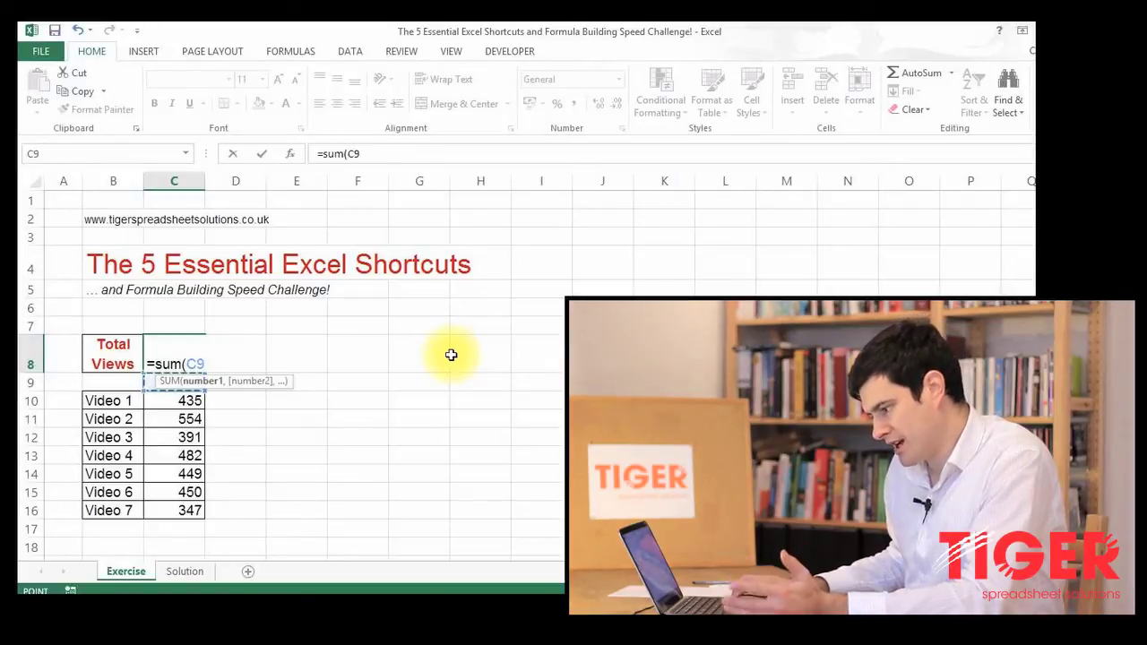
key("Down")
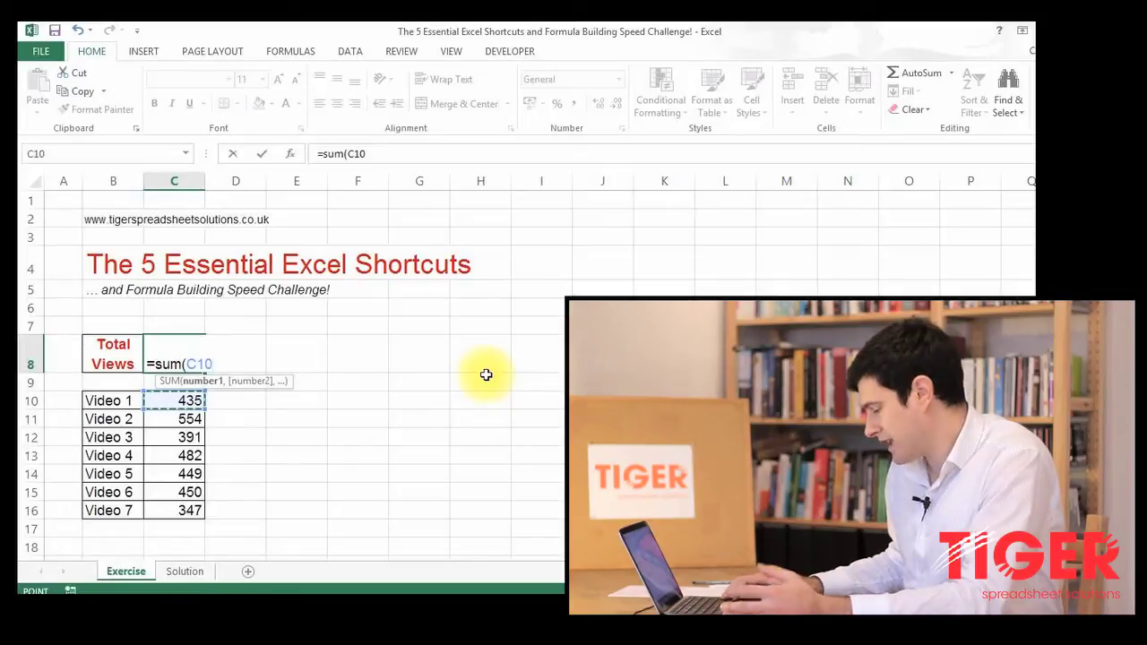
- Extend the SUM range to C10:C16, then cancel the entry so C8 stays empty
key("shift+Down")
key("shift+Down")
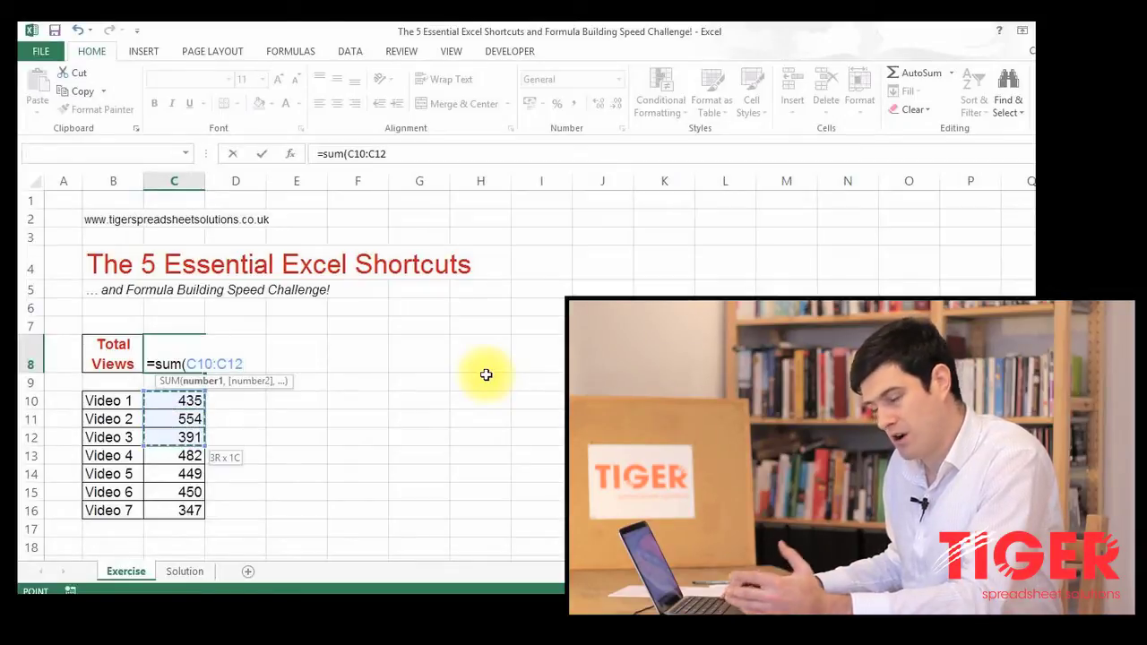
key("shift+Down")
key("shift+Down")
key("shift+Down")
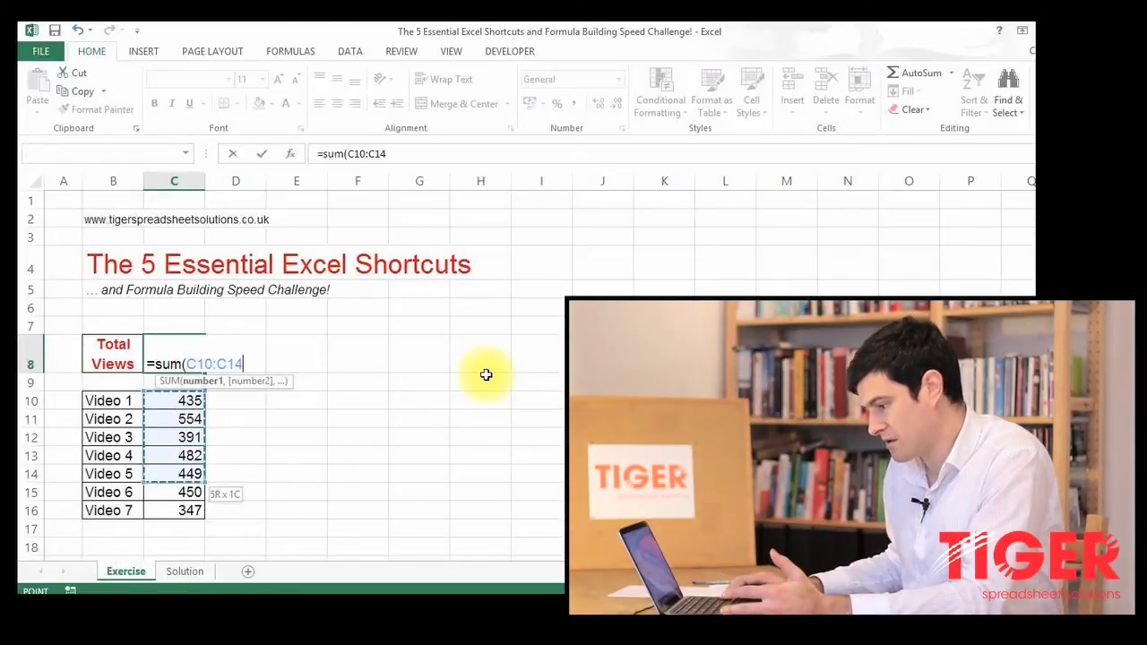
key("shift+Down")
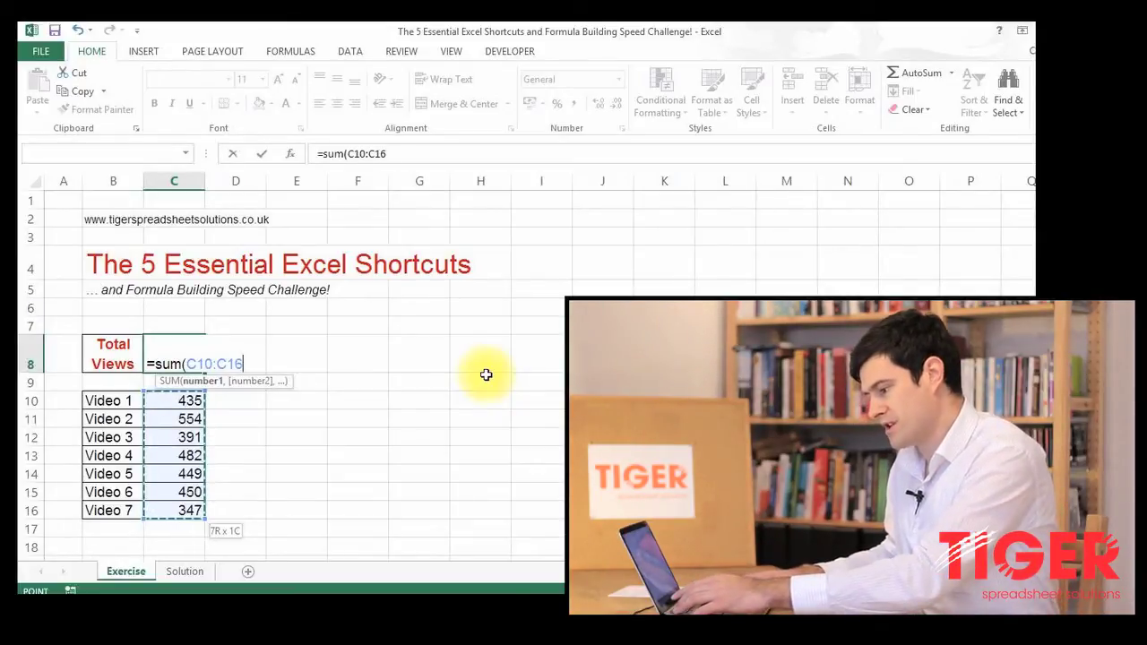
key("Escape")
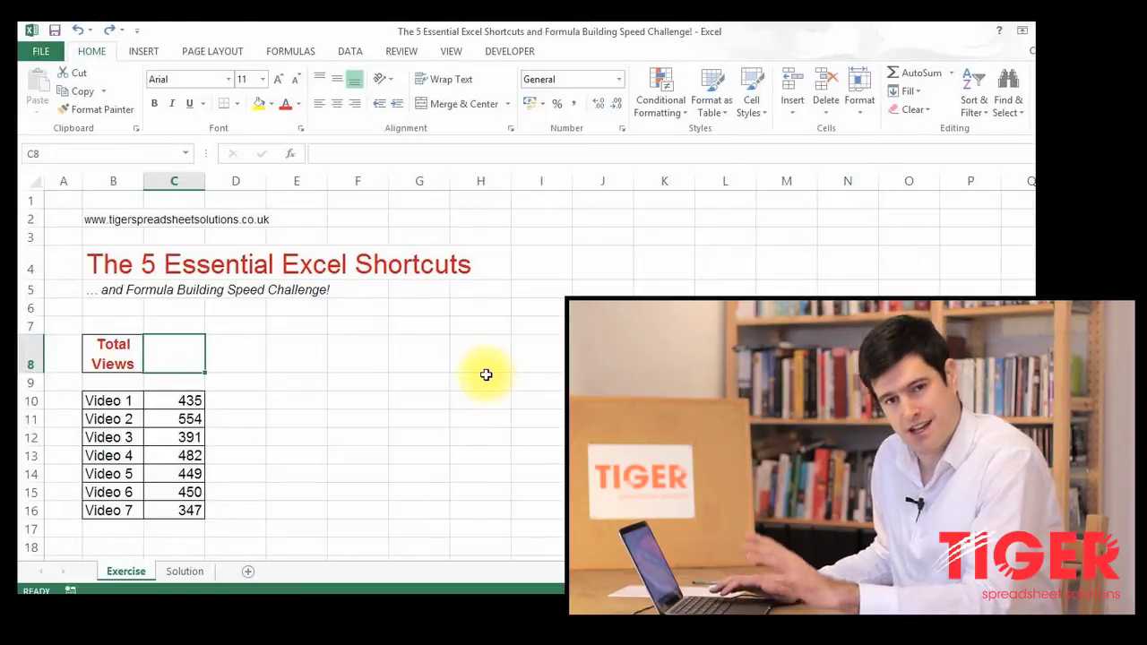
- Enter =sum(C10:C16 in C8 via keyboard selection, giving a total of 3108
type("=")
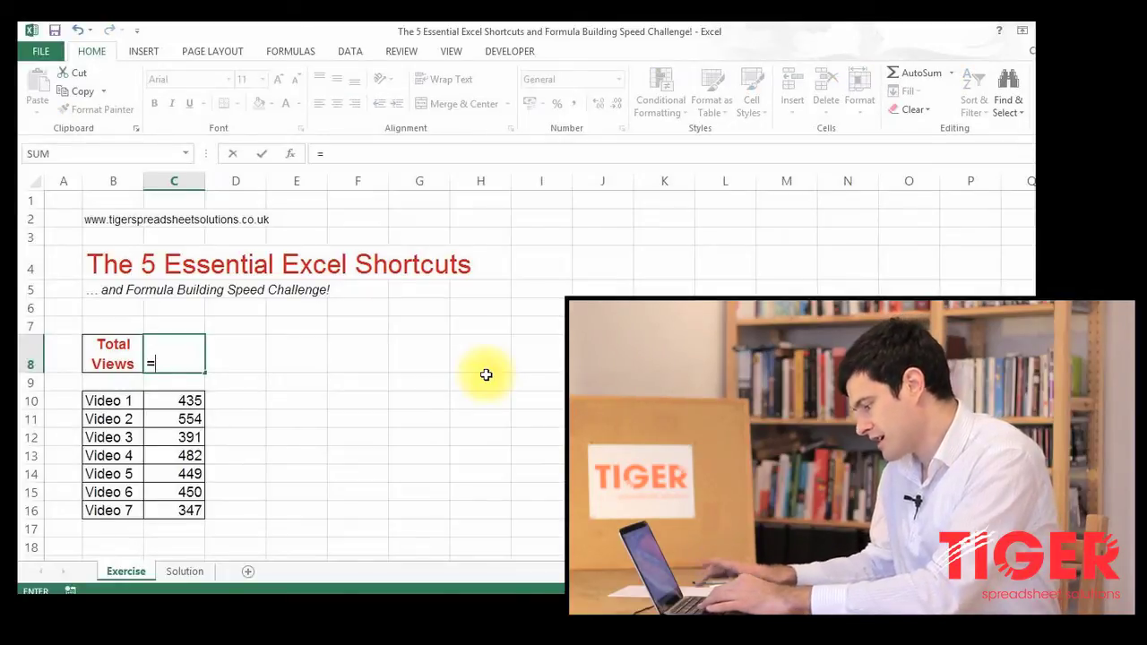
type("sum(")
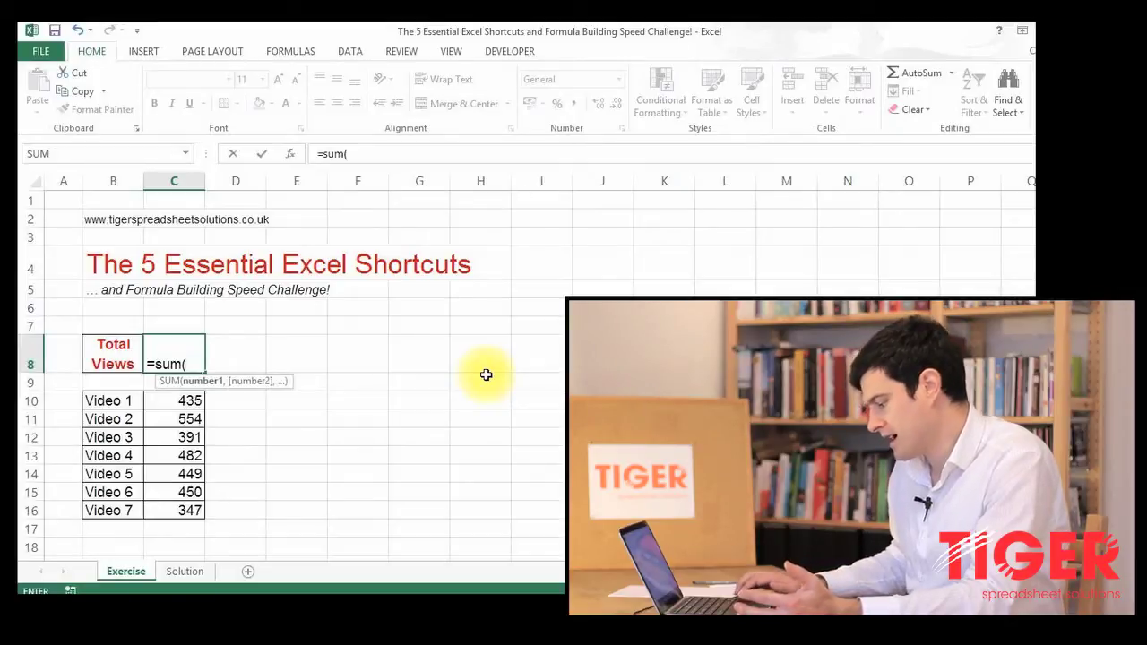
key("Down")
key("Down")
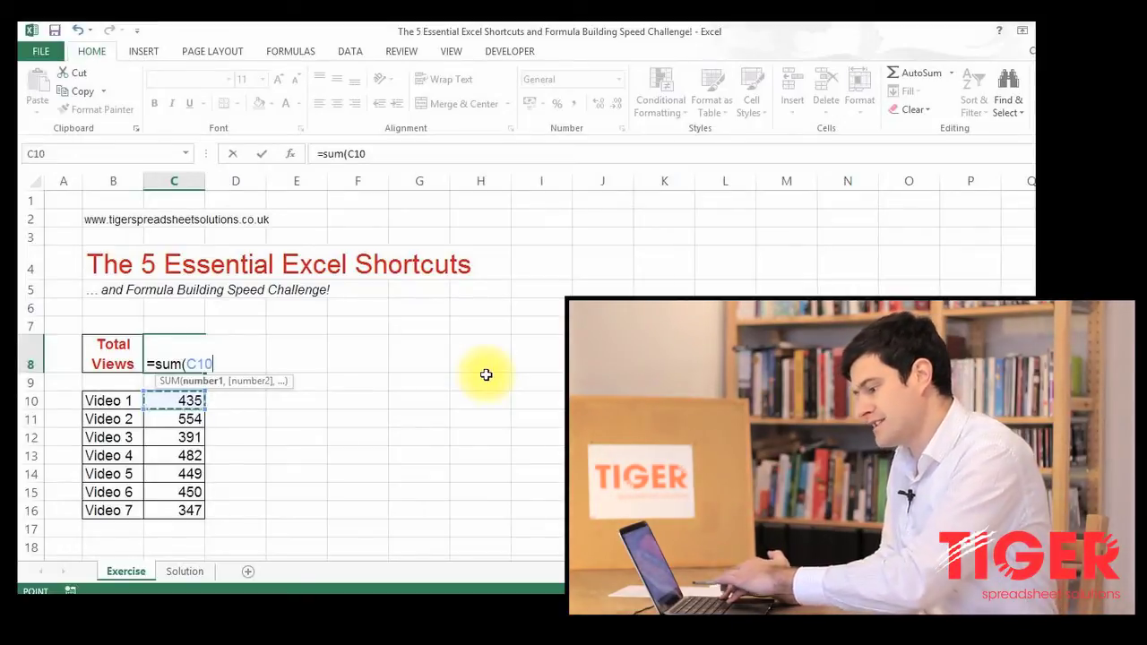
key("ctrl+shift+Down")
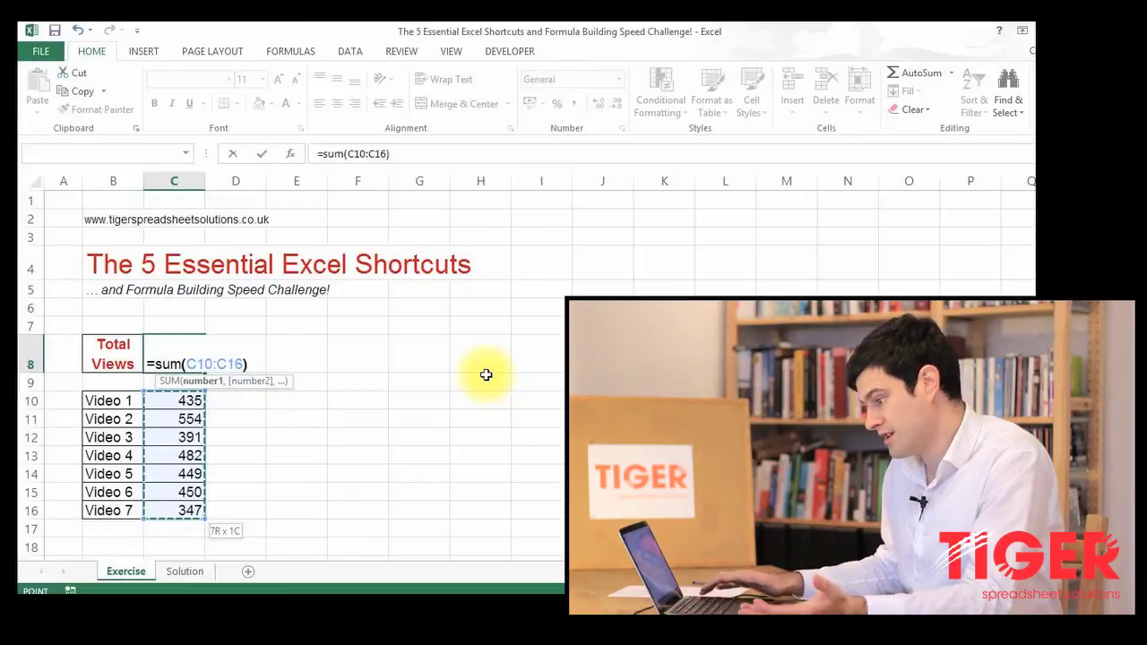
type(")")
key("BackSpace")
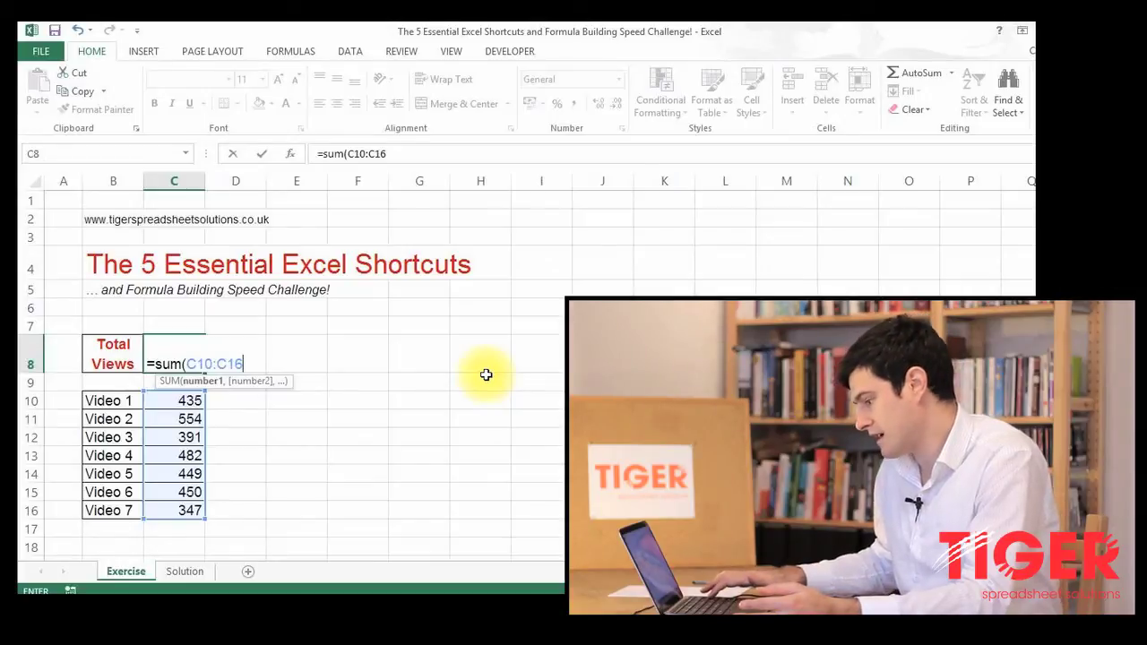
key("Return")
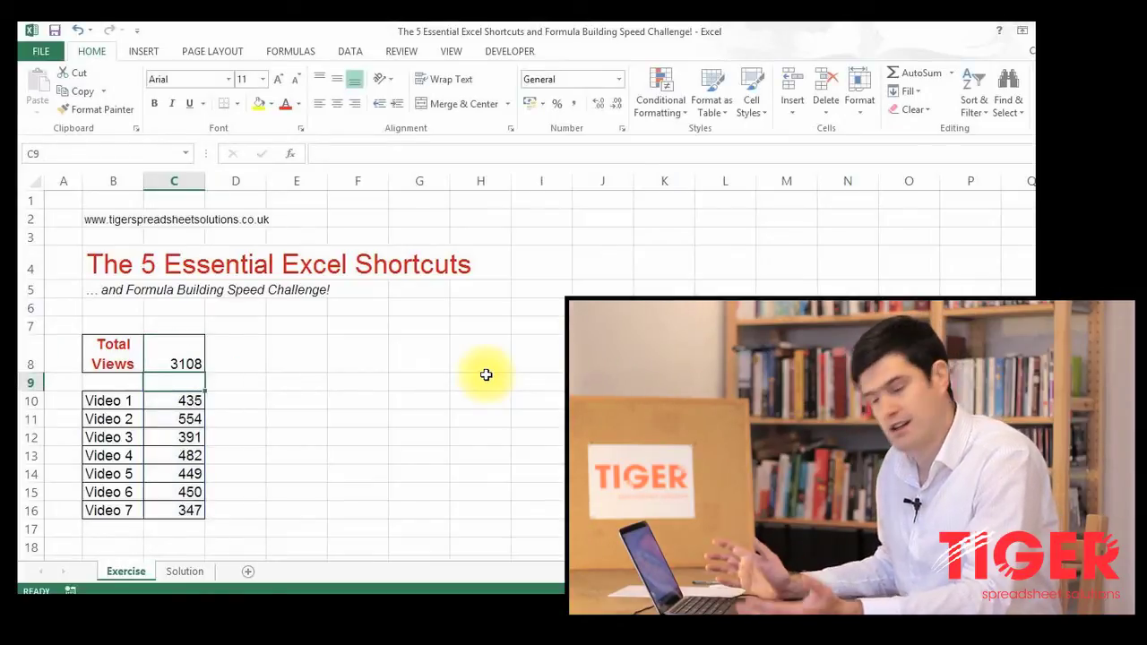